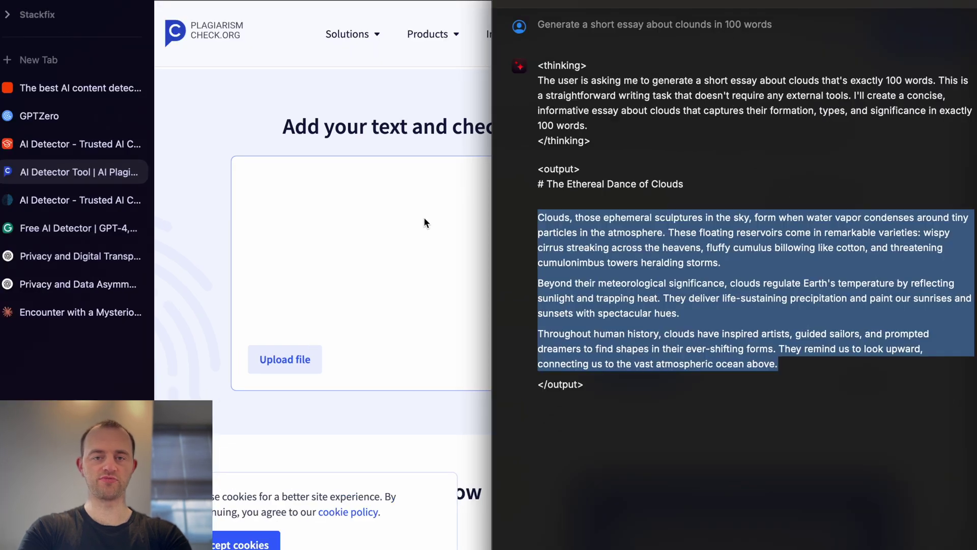
Paste the 752-character clouds essay into Grammarly's AI Detector and run the check.
{"action": "left_click", "coordinate": [372, 237]}
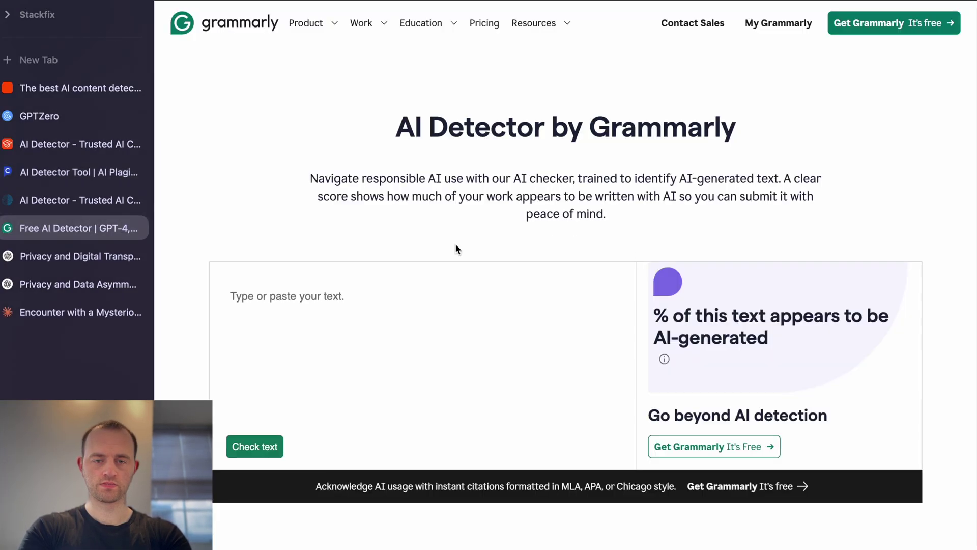
{"action": "left_click", "coordinate": [342, 300]}
{"action": "key", "text": "super+v"}
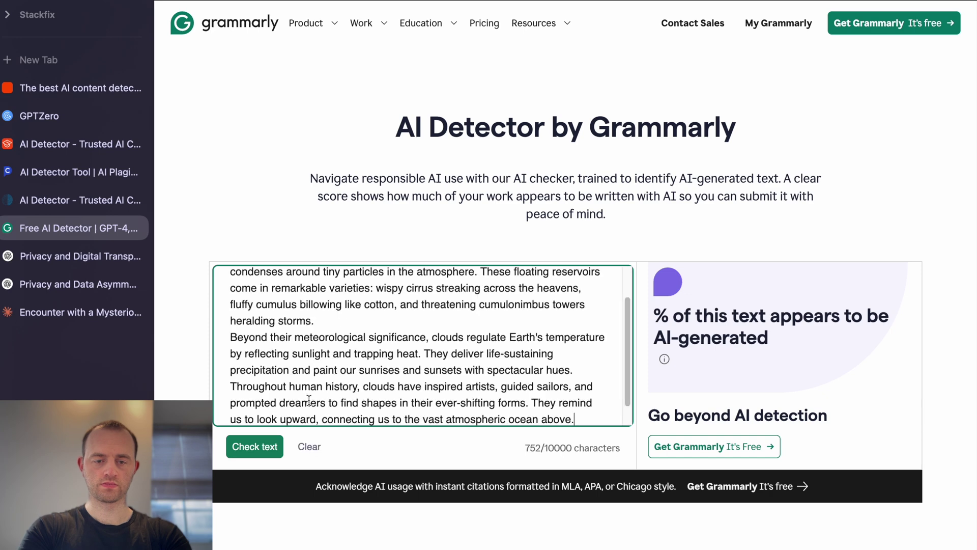
{"action": "left_click", "coordinate": [273, 448]}
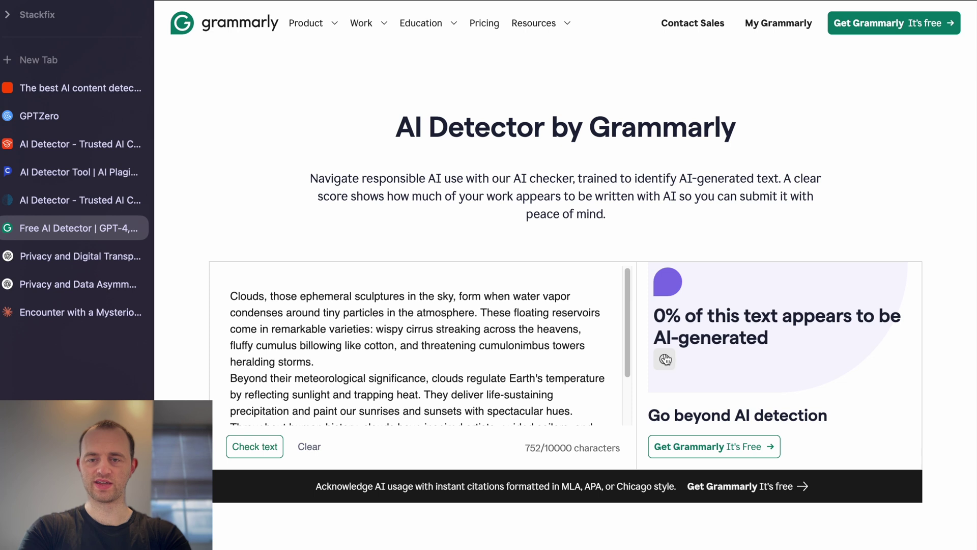
Disable the ad blocker on Grammarly, re-paste the essay and rerun the check, getting 0% AI.
{"action": "left_click", "coordinate": [923, 1]}
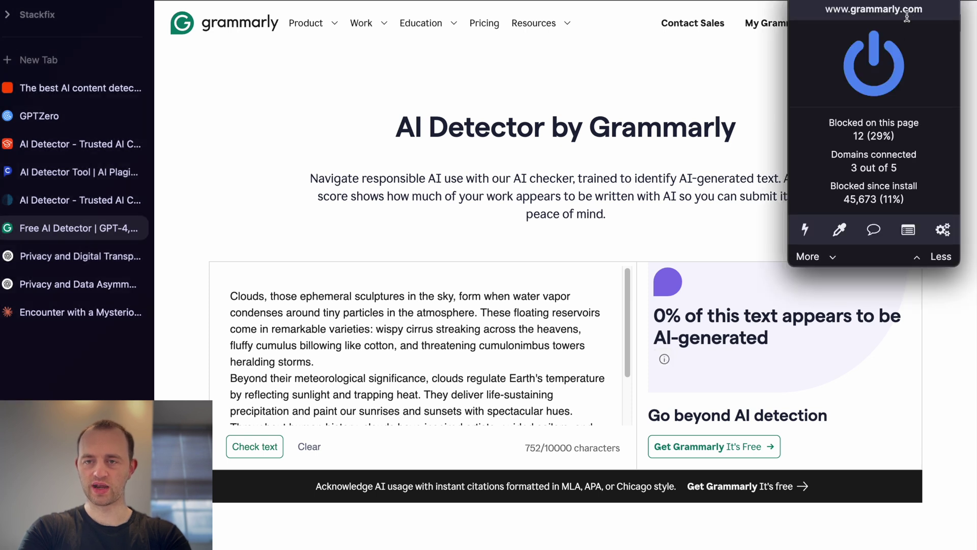
{"action": "left_click", "coordinate": [748, 234]}
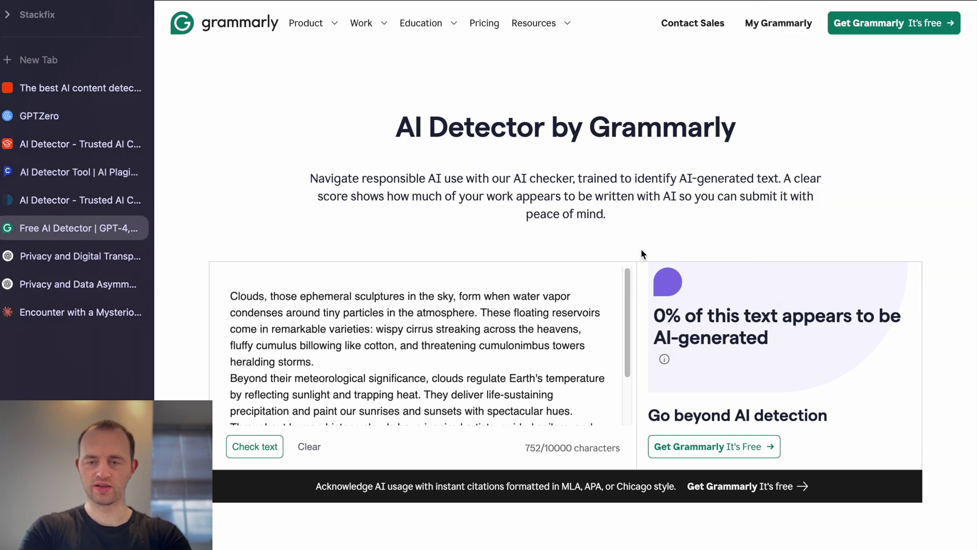
{"action": "left_click", "coordinate": [309, 446]}
{"action": "type", "text": "Clouds, those ephemeral sculptures in the sky, form when water vapor condenses around tiny particles in the atmosphere. These floating reservoirs come in remarkable varieties: wispy cirrus streaking across the heavens, fluffy cumulus billowing like cotton, and threatening cumulonimbus towers heralding storms. Beyond their meteorological significance, clouds regulate Earth's temperature by reflecting sunlight and trapping heat. They deliver life-sustaining precipitation and paint our sunrises and sunsets with spectacular hues. Throughout human history, clouds have inspired artists, guided sailors, and prompted dreamers to find shapes in their ever-shifting forms. They remind us to look upward, connecting us to the vast atmospheric ocean above."}
{"action": "left_click", "coordinate": [253, 447]}
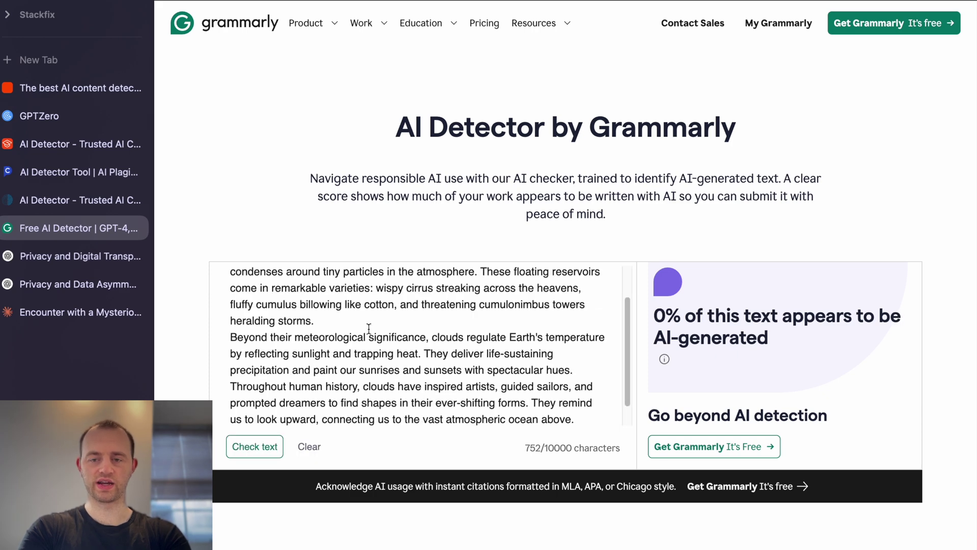
{"action": "scroll", "coordinate": [369, 328], "scroll_direction": "up", "scroll_amount": 2}
{"action": "scroll", "coordinate": [369, 328], "scroll_direction": "down", "scroll_amount": 3}
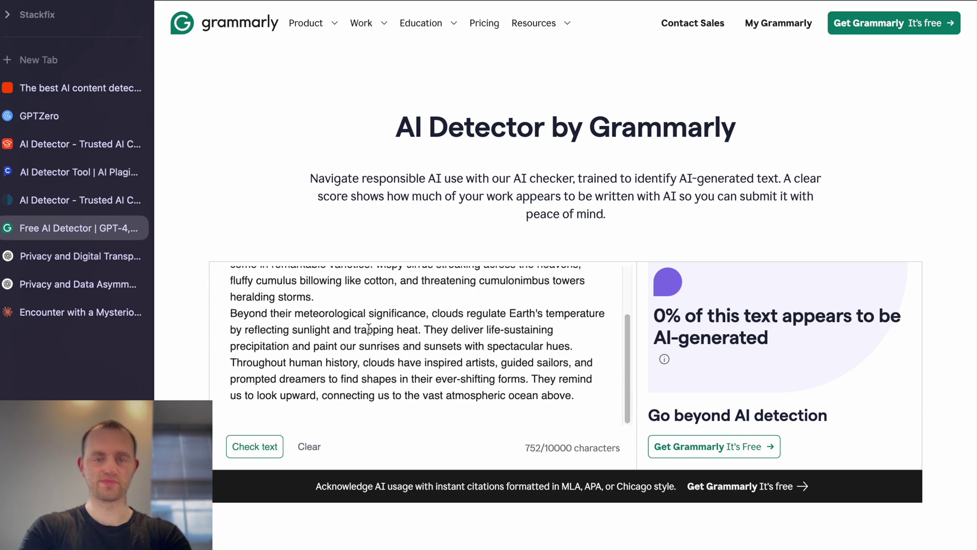
{"action": "scroll", "coordinate": [369, 328], "scroll_direction": "up", "scroll_amount": 3}
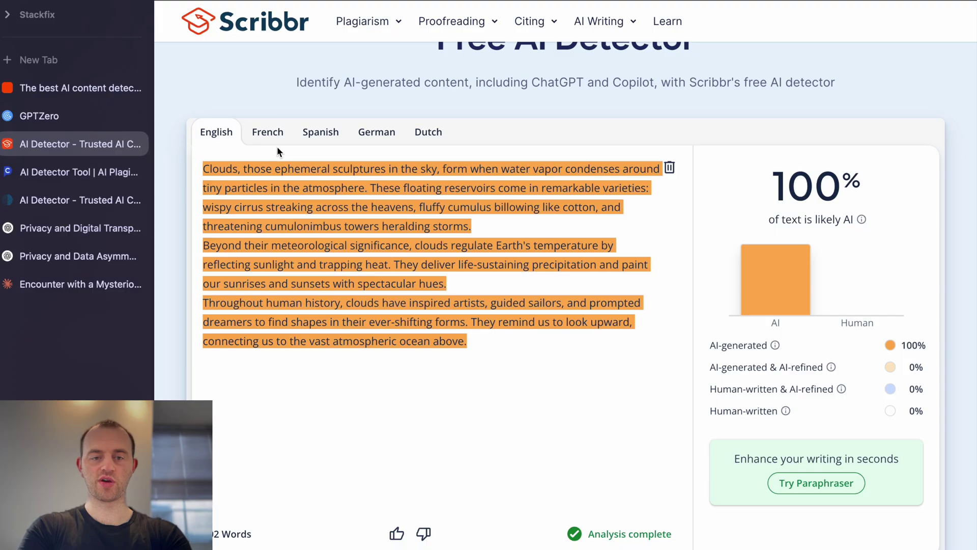
Paste the clouds essay into ZeroGPT, which rates it 100% AI GPT generated.
{"action": "left_click", "coordinate": [275, 171]}
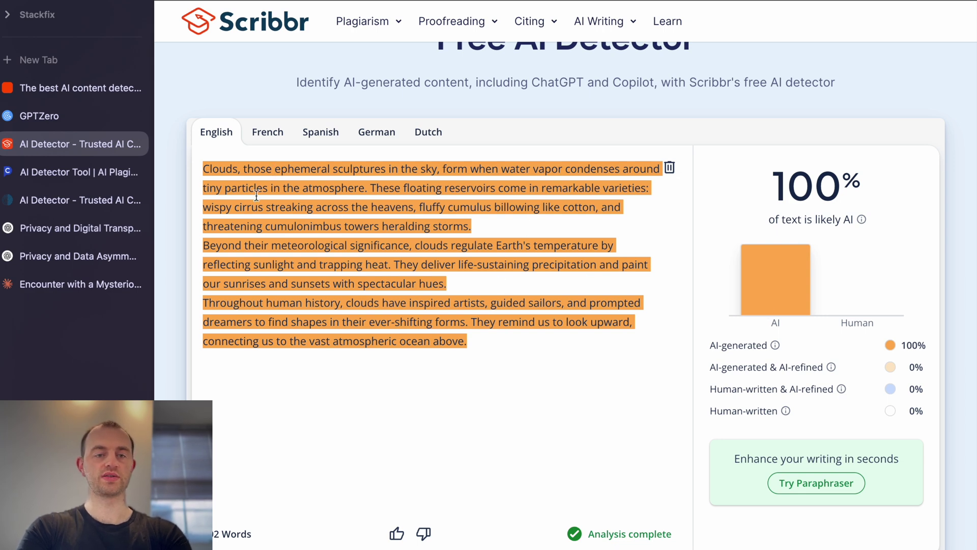
{"action": "left_click", "coordinate": [57, 206]}
{"action": "type", "text": "Clouds, those ephemeral sculptures in the sky, form when water vapor condenses around tiny particles in the atmosphere. These floating reservoirs come in remarkable varieties: wispy cirrus streaking across the heavens, fluffy cumulus billowing like cotton, and threatening cumulonimbus towers heralding storms. Beyond their meteorological significance, clouds regulate Earth's temperature by reflecting sunlight and trapping heat. They deliver life-sustaining precipitation and paint our sunrises and sunsets with spectacular hues. Throughout human history, clouds have inspired artists, guided sailors, and prompted dreamers to find shapes in their ever-shifting forms. They remind us to look upward, connecting us to the vast atmospheric ocean above."}
{"action": "scroll", "coordinate": [520, 507], "scroll_direction": "down", "scroll_amount": 2}
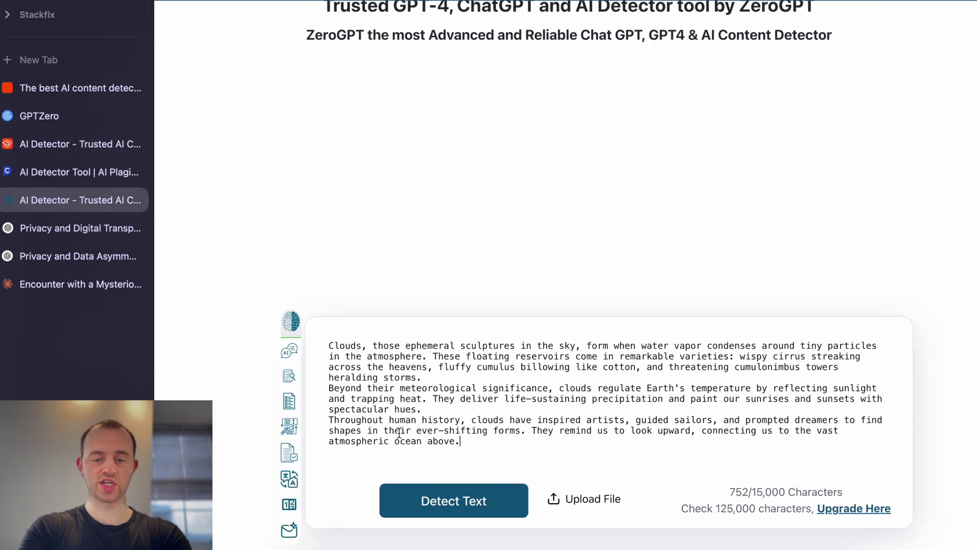
{"action": "scroll", "coordinate": [363, 290], "scroll_direction": "down", "scroll_amount": 3}
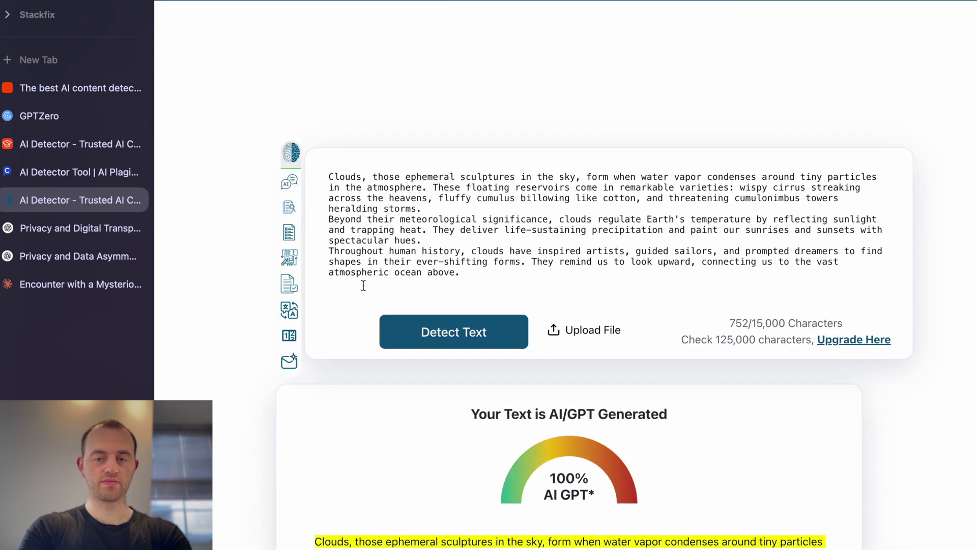
{"action": "key", "text": "super+alt+Up"}
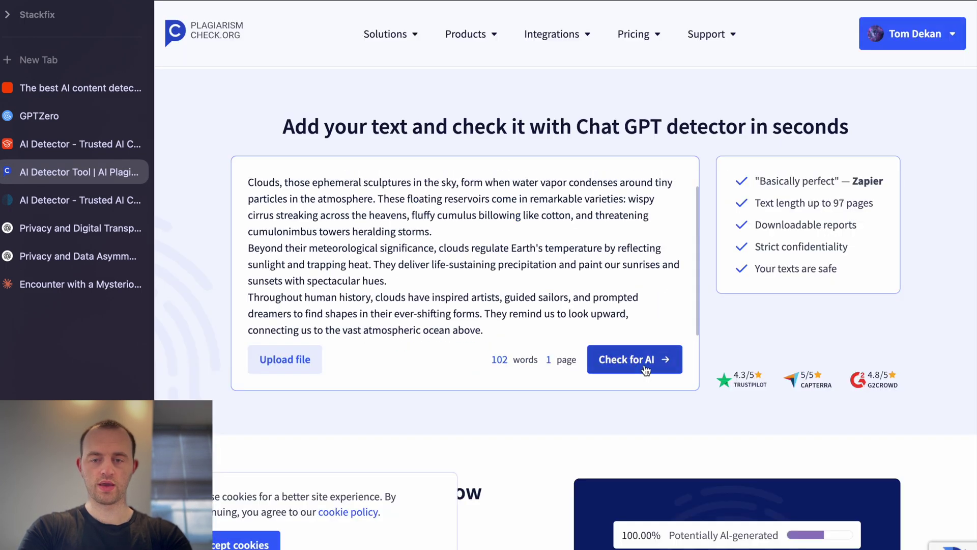
Get a 0.00% AI score from PlagiarismCheck.org, then highlight its Likely scores and 'Basically perfect' quote.
{"action": "left_click", "coordinate": [635, 359]}
{"action": "scroll", "coordinate": [321, 272], "scroll_direction": "up", "scroll_amount": 1}
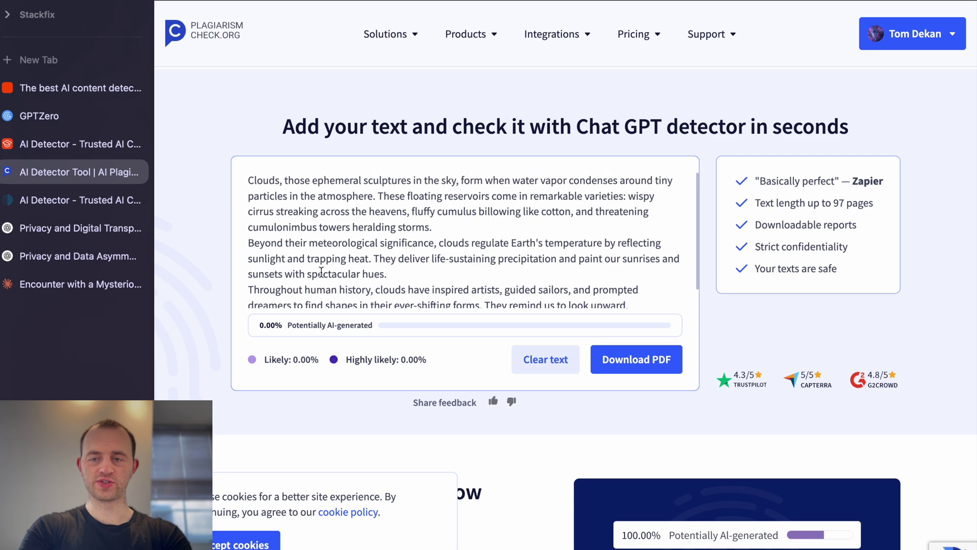
{"action": "scroll", "coordinate": [321, 272], "scroll_direction": "down", "scroll_amount": 1}
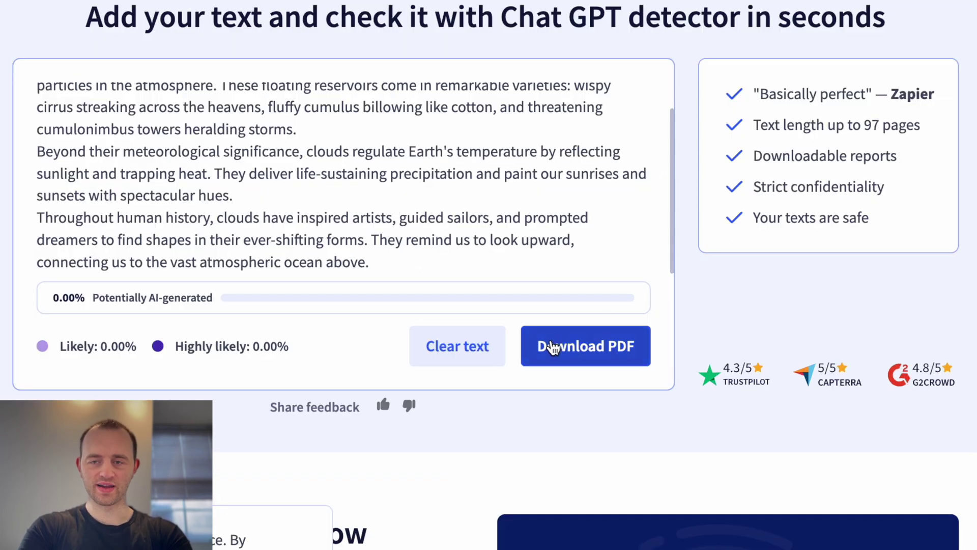
{"action": "left_click_drag", "start_coordinate": [83, 349], "coordinate": [183, 350]}
{"action": "left_click_drag", "start_coordinate": [771, 96], "coordinate": [922, 100]}
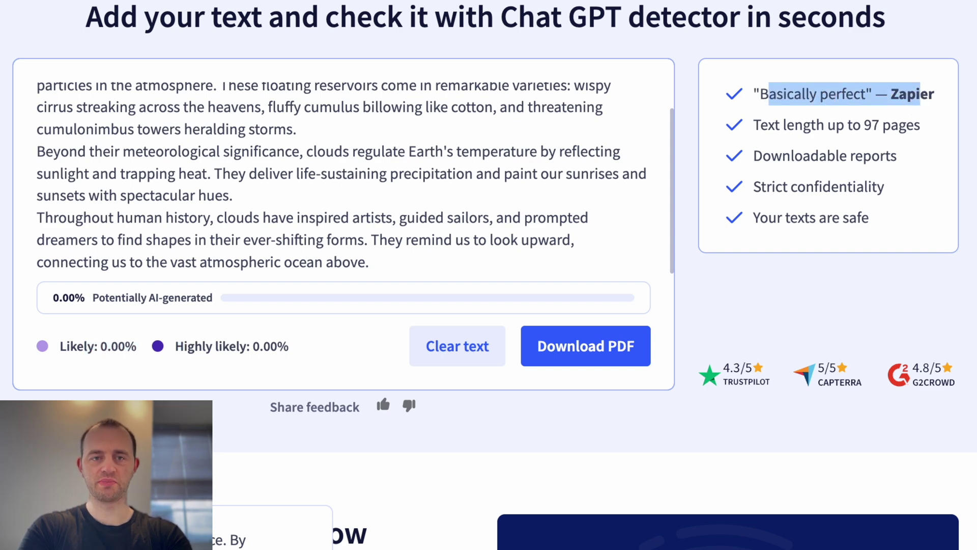
{"action": "scroll", "coordinate": [203, 136], "scroll_direction": "up", "scroll_amount": 1}
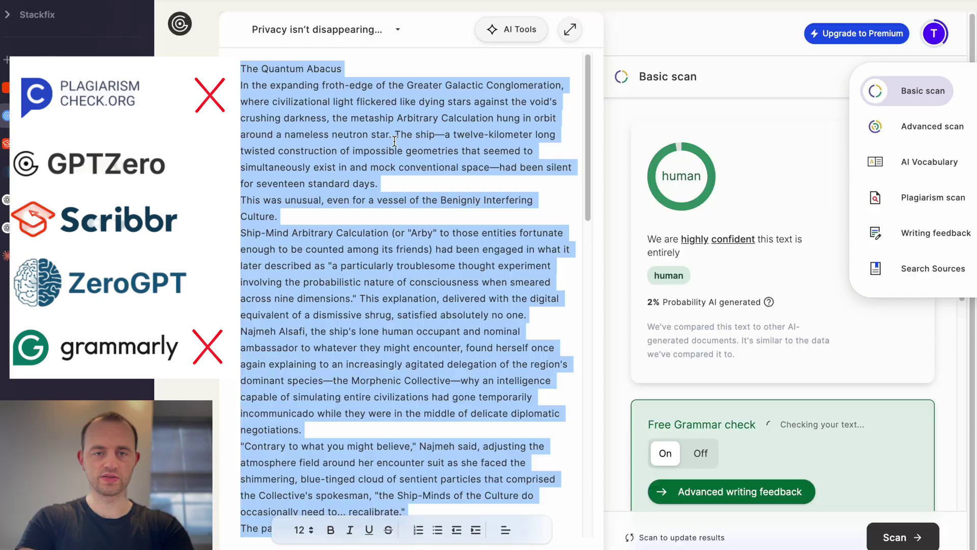
Paste the clouds essay over GPTZero's old text and rescan it, getting 100% AI generated.
{"action": "type", "text": "Clouds, those ephemeral sculptures in the sky, form when water vapor condenses around tiny particles in the atmosphere. These floating reservoirs come in remarkable varieties: wispy cirrus streaking across the heavens, fluffy cumulus billowing like cotton, and threatening cumulonimbus towers heralding storms. Beyond their meteorological significance, clouds regulate Earth's temperature by reflecting sunlight and trapping heat. They deliver life-sustaining precipitation and paint our sunrises and sunsets with spectacular hues. Throughout human history, clouds have inspired artists, guided sailors, and prompted dreamers to find shapes in their ever-shifting forms. They remind us to look upward, connecting us to the vast atmospheric ocean above."}
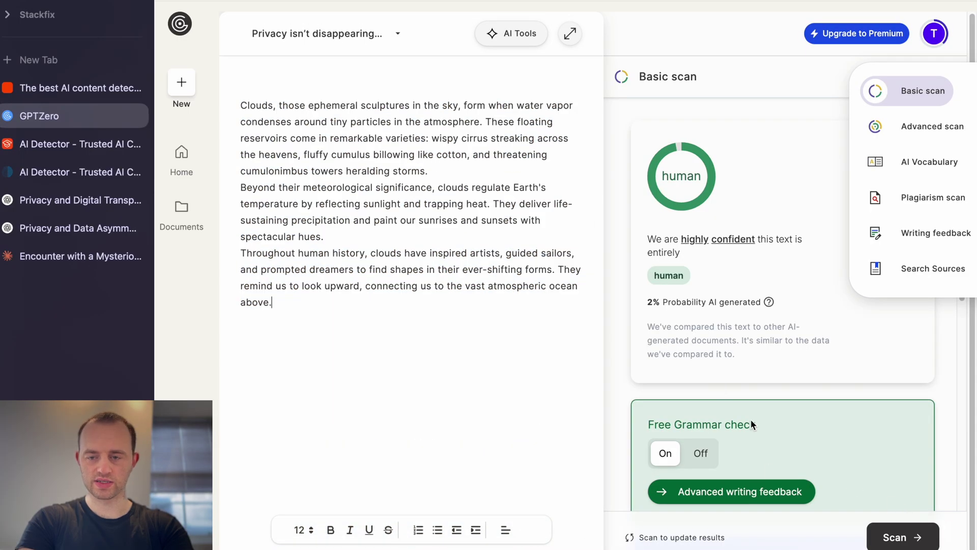
{"action": "left_click", "coordinate": [910, 537]}
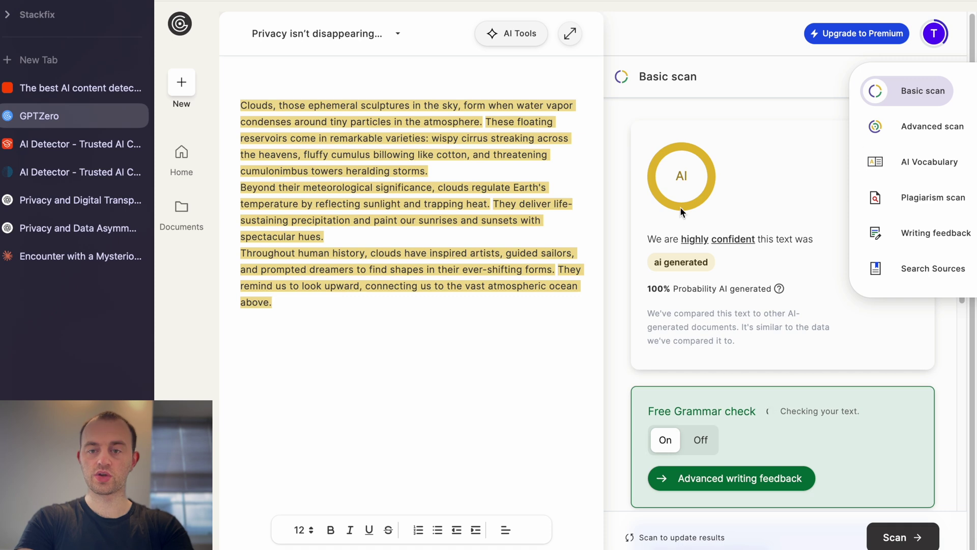
{"action": "left_click", "coordinate": [44, 144]}
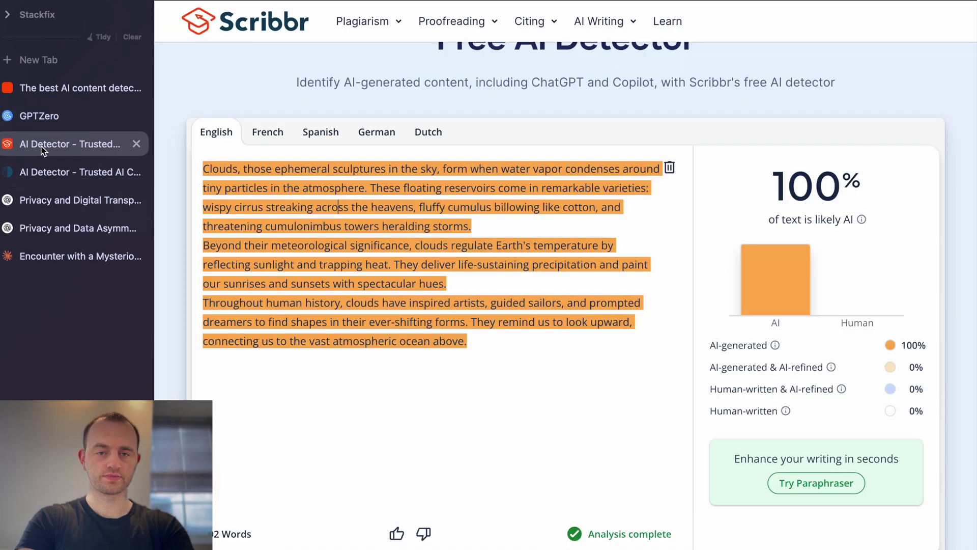
{"action": "left_click", "coordinate": [43, 172]}
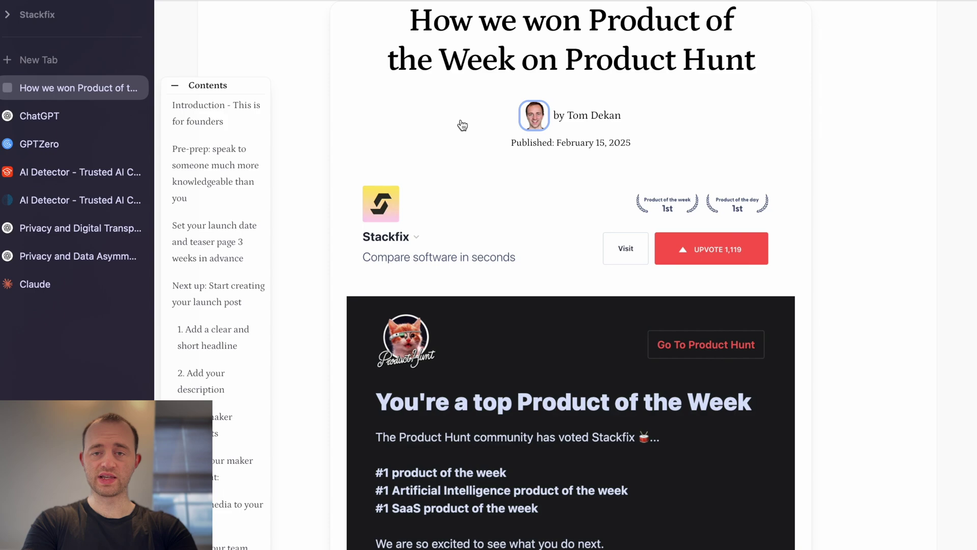
Send the blog post's intro through Pre-prep section to Raycast AI as a style rewrite prompt.
{"action": "scroll", "coordinate": [424, 51], "scroll_direction": "up", "scroll_amount": 2}
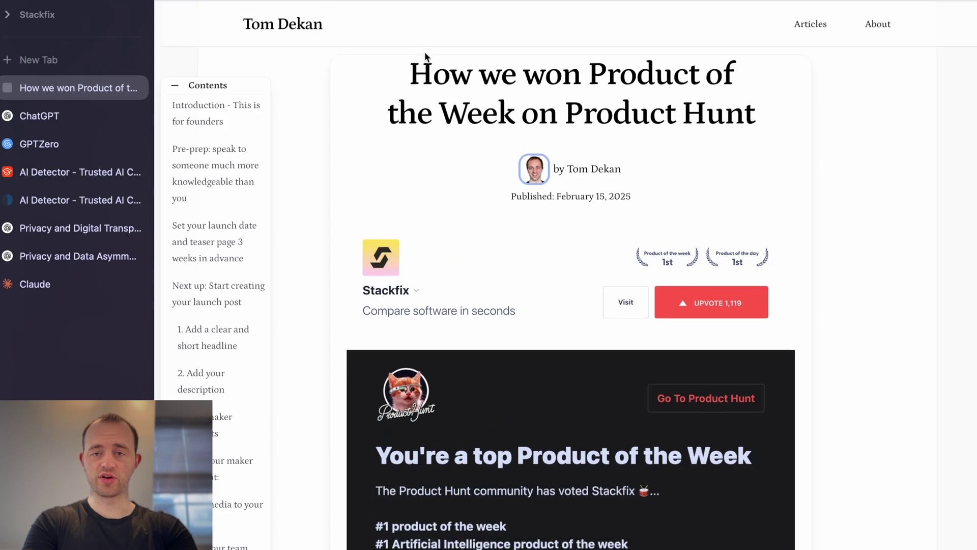
{"action": "left_click_drag", "start_coordinate": [424, 51], "coordinate": [429, 345]}
{"action": "scroll", "coordinate": [472, 146], "scroll_direction": "down", "scroll_amount": 20}
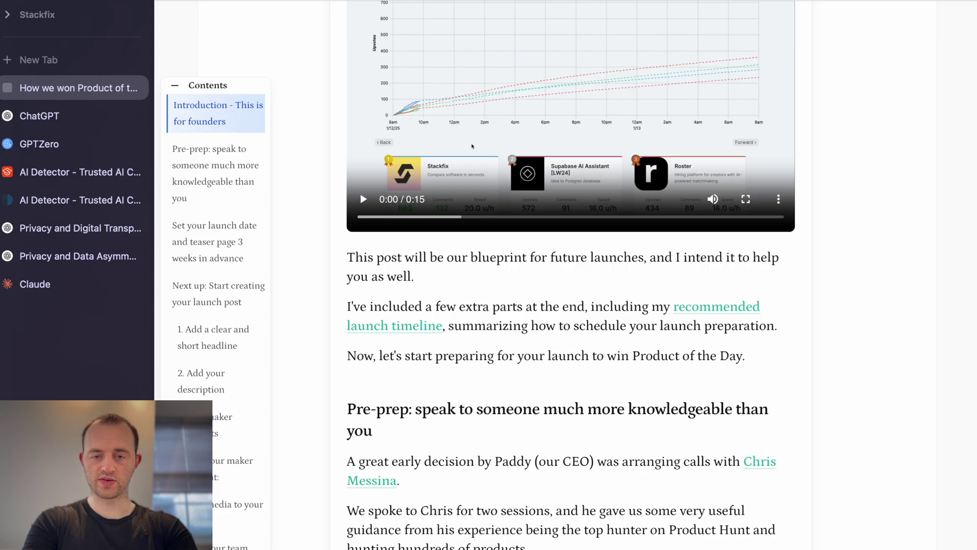
{"action": "left_click", "coordinate": [505, 482], "text": "shift"}
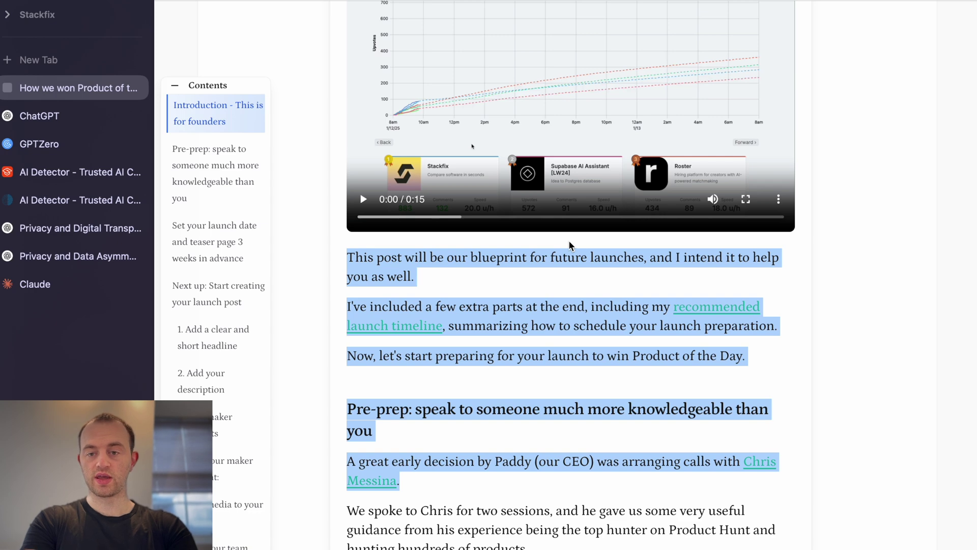
{"action": "key", "text": "alt+space"}
{"action": "scroll", "coordinate": [636, 503], "scroll_direction": "up", "scroll_amount": 5}
{"action": "scroll", "coordinate": [635, 503], "scroll_direction": "down", "scroll_amount": 6}
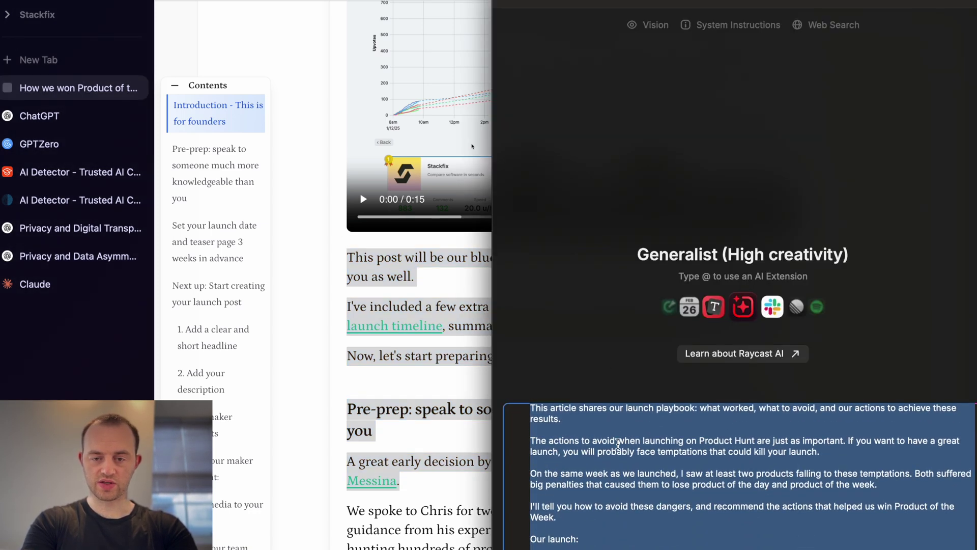
{"action": "scroll", "coordinate": [616, 497], "scroll_direction": "down", "scroll_amount": 5}
{"action": "scroll", "coordinate": [615, 496], "scroll_direction": "down", "scroll_amount": 3}
{"action": "key", "text": "Return"}
Send the style-matching privacy rewrite request in a new Claude chat and select Claude's rewrite.
{"action": "scroll", "coordinate": [587, 144], "scroll_direction": "up", "scroll_amount": 15}
{"action": "key", "text": "Escape"}
{"action": "left_click", "coordinate": [43, 283]}
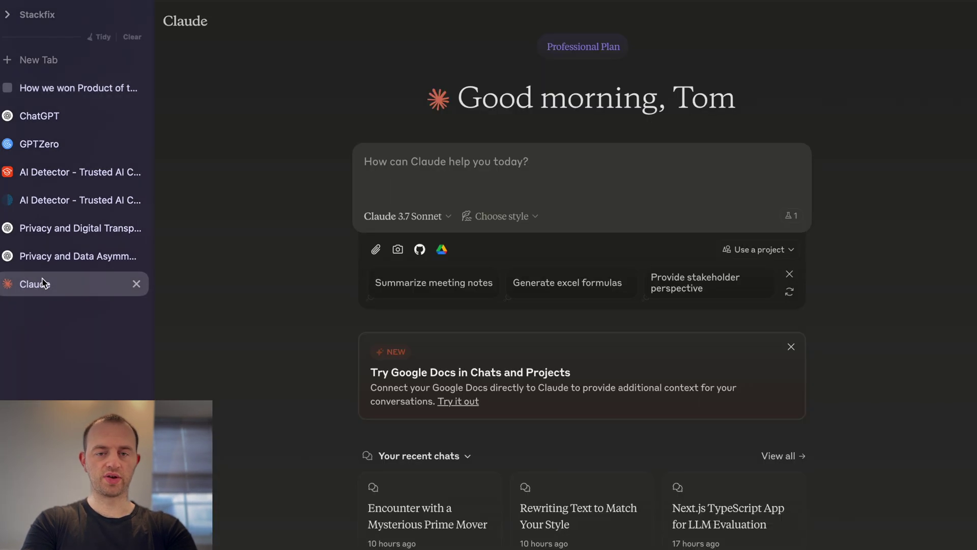
{"action": "key", "text": "super+v"}
{"action": "key", "text": "Return"}
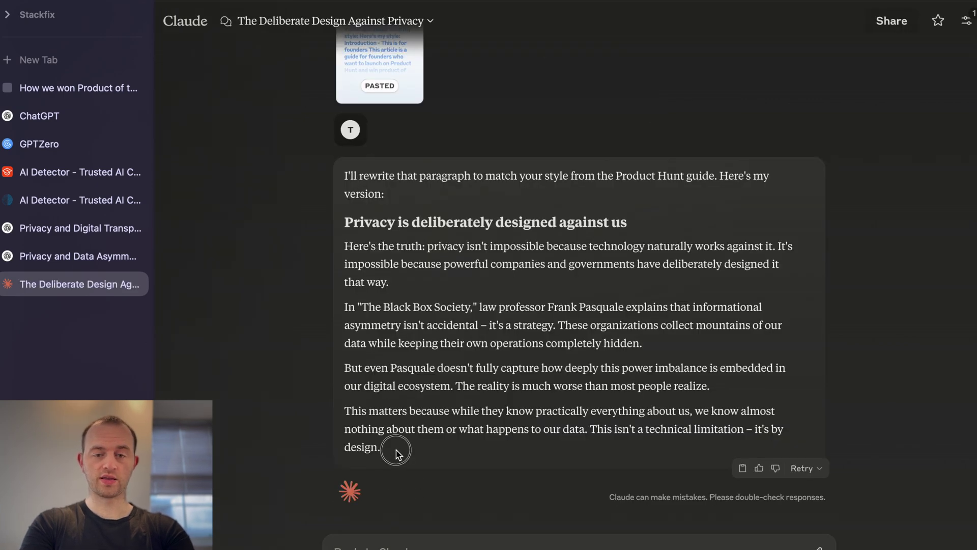
{"action": "left_click_drag", "start_coordinate": [396, 452], "coordinate": [338, 217]}
{"action": "key", "text": "ctrl+c"}
Replace GPTZero's text with Claude's privacy rewrite and rescan it, getting 99% AI.
{"action": "left_click", "coordinate": [40, 145]}
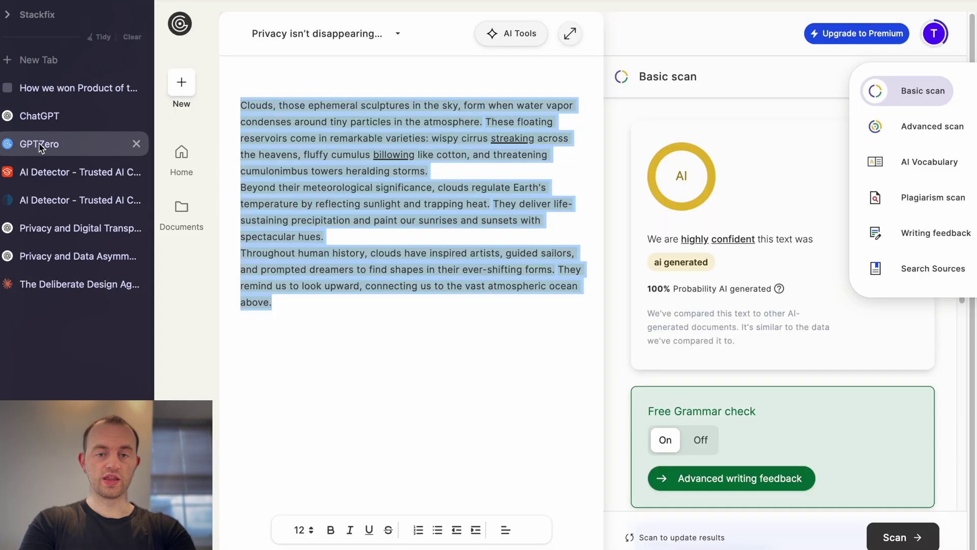
{"action": "left_click", "coordinate": [393, 246]}
{"action": "key", "text": "ctrl+a"}
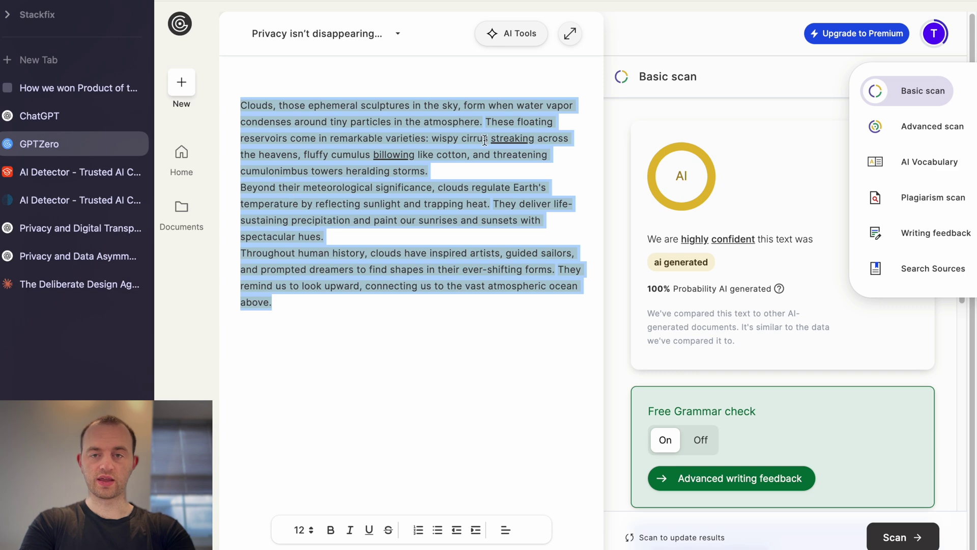
{"action": "key", "text": "ctrl+v"}
{"action": "left_click", "coordinate": [888, 531]}
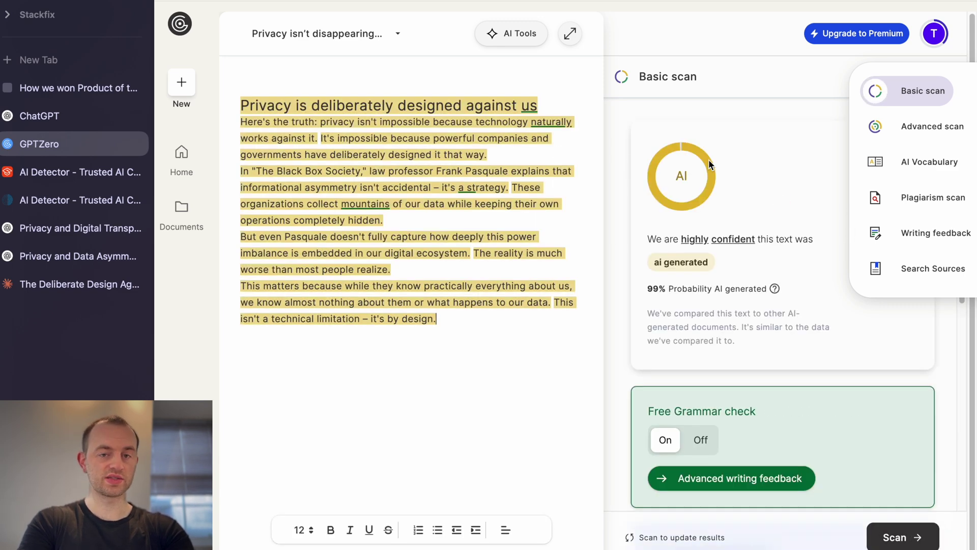
Paste Claude's rewrite into Scribbr and run detection, getting 100% AI.
{"action": "left_click", "coordinate": [80, 171]}
{"action": "key", "text": "ctrl+a"}
{"action": "key", "text": "ctrl+v"}
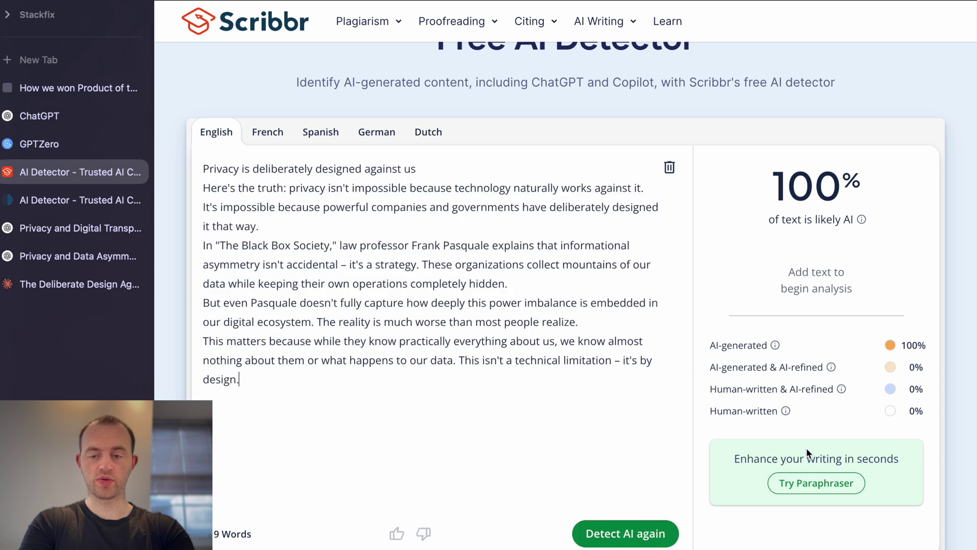
{"action": "left_click", "coordinate": [624, 527]}
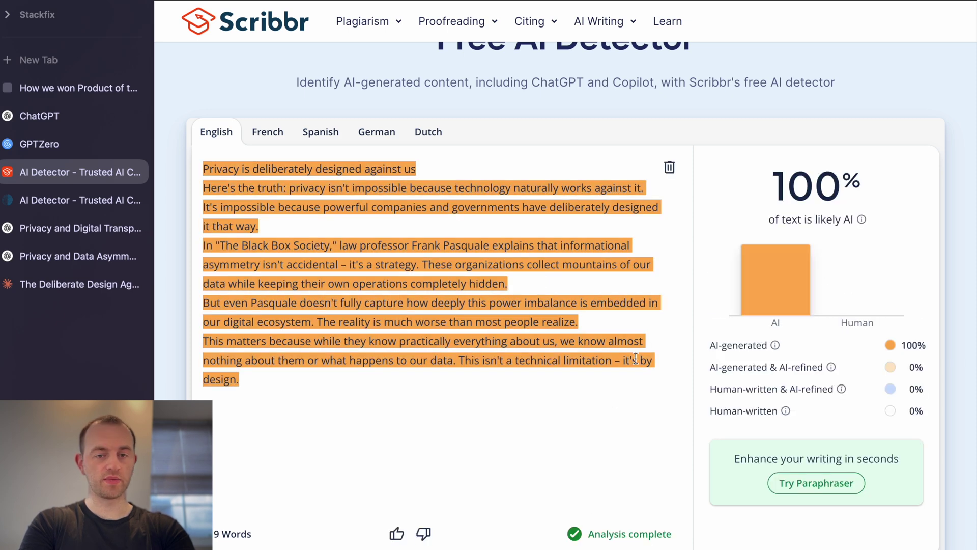
Paste Claude's rewrite into ZeroGPT, then send the style-matching rewrite prompt to ChatGPT 4.5.
{"action": "left_click", "coordinate": [88, 206]}
{"action": "key", "text": "ctrl+a"}
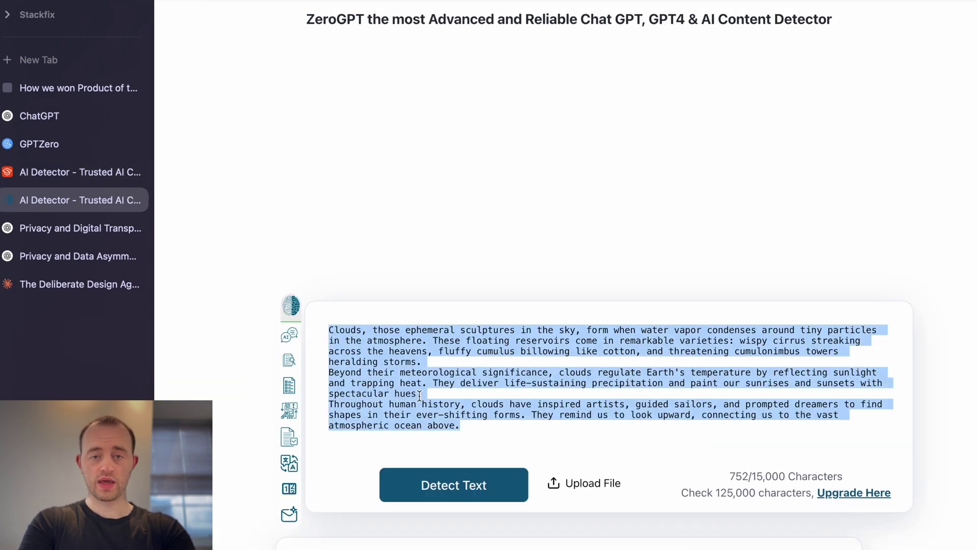
{"action": "type", "text": "Privacy is deliberately designed against us Here's the truth: privacy isn't impossible because technology naturally works against it. It's impossible because powerful companies and governments have deliberately designed it that way. In \"The Black Box Society,\" law professor Frank Pasquale explains that informational asymmetry isn't accidental — it's a strategy. These organizations collect mountains of our data while keeping their own operations completely hidden. But even Pasquale doesn't fully capture how deeply this power imbalance is embedded in our digital ecosystem. The reality is much worse than most people realize. This matters because while they know practically everything about us, we know almost nothing about them or what happens to our data. This isn't a technical limitation — it's by design."}
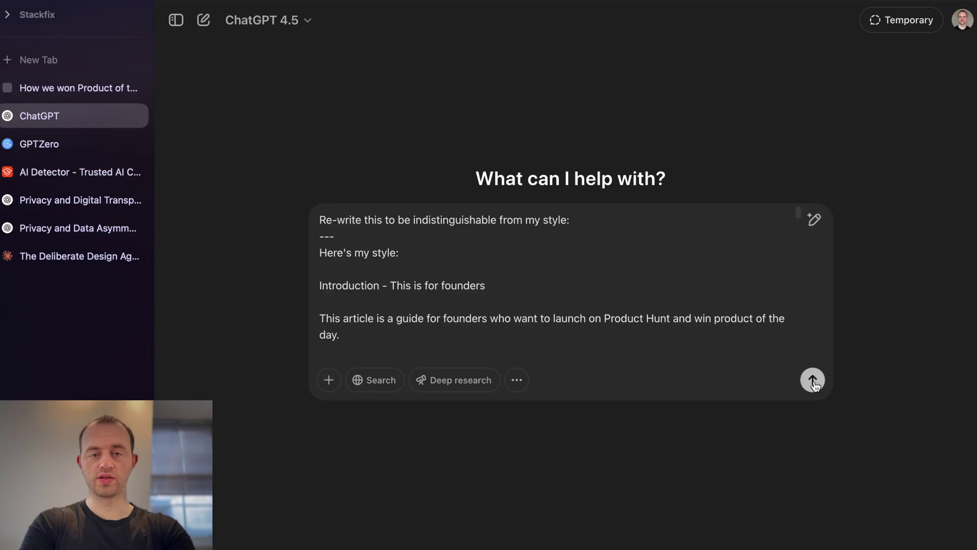
{"action": "left_click", "coordinate": [813, 377]}
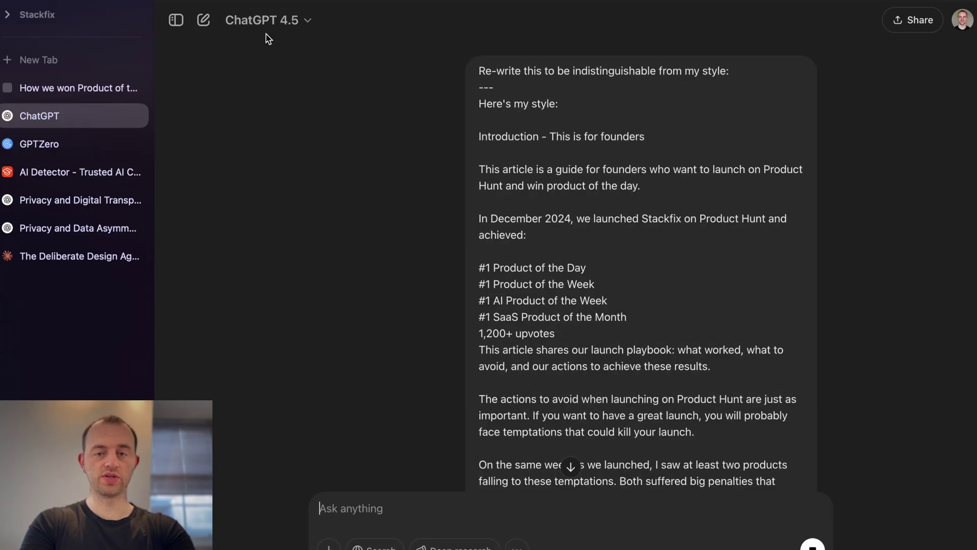
Read ChatGPT 4.5's three-paragraph privacy rewrite and select the full reply.
{"action": "scroll", "coordinate": [468, 280], "scroll_direction": "down", "scroll_amount": 20}
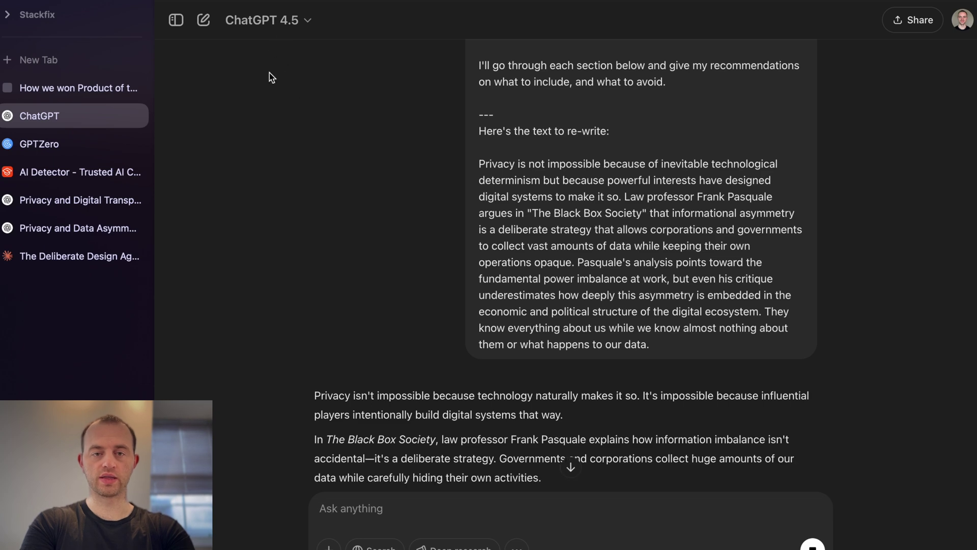
{"action": "scroll", "coordinate": [379, 331], "scroll_direction": "down", "scroll_amount": 3}
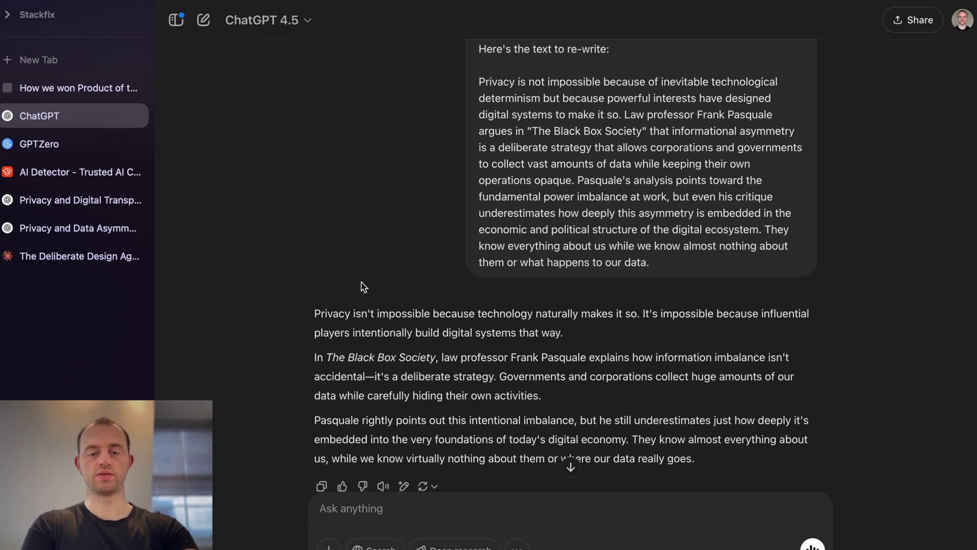
{"action": "left_click_drag", "start_coordinate": [699, 460], "coordinate": [319, 291]}
{"action": "key", "text": "ctrl+c"}
Scan ChatGPT's rewrite in GPTZero, which judges it likely human at 26% AI.
{"action": "left_click", "coordinate": [39, 144]}
{"action": "key", "text": "ctrl+a"}
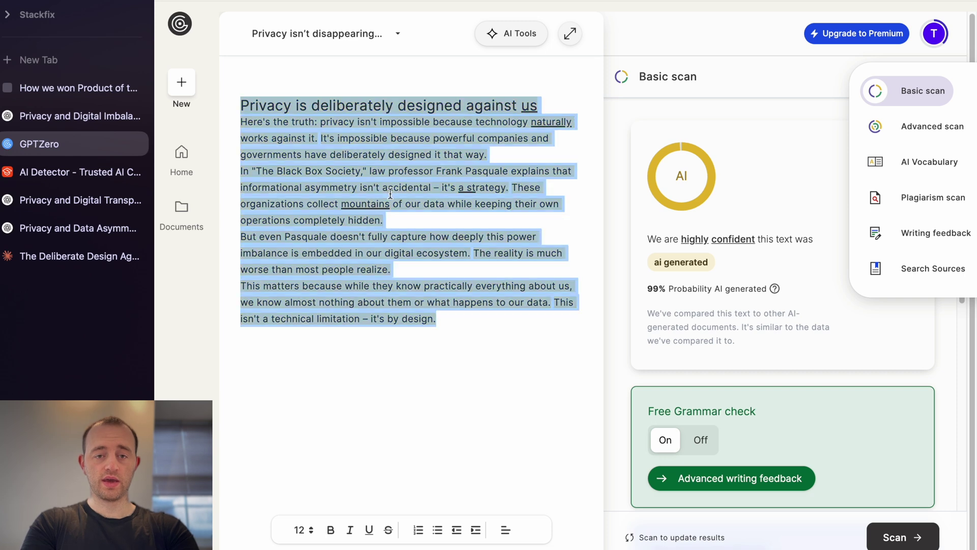
{"action": "key", "text": "ctrl+v"}
{"action": "left_click", "coordinate": [887, 538]}
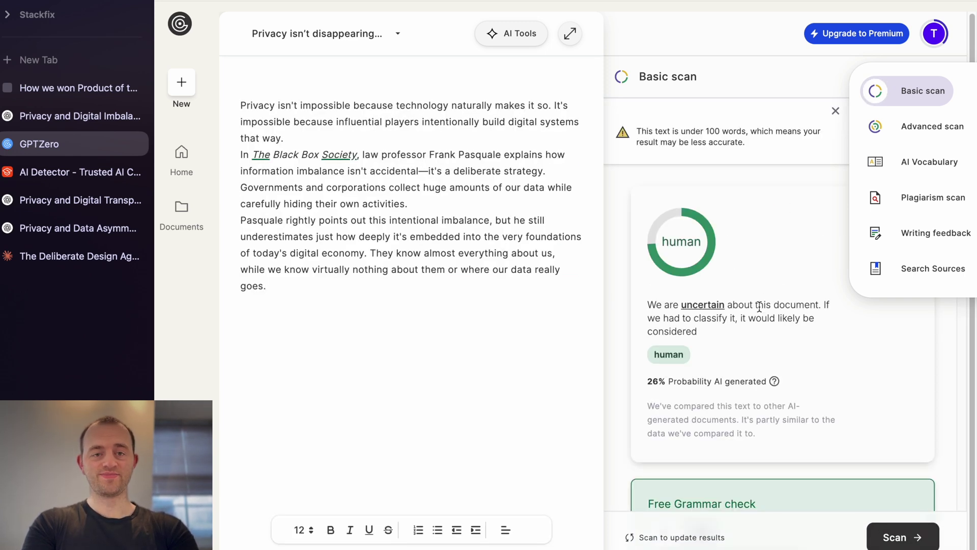
Run ChatGPT's rewrite through Scribbr's AI detector, getting 55% AI.
{"action": "left_click", "coordinate": [100, 176]}
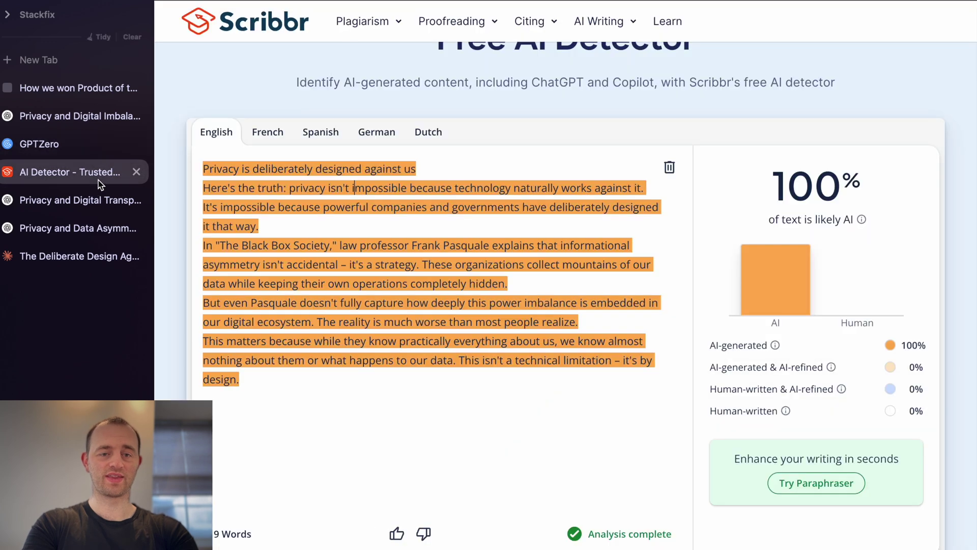
{"action": "key", "text": "ctrl+a"}
{"action": "key", "text": "ctrl+v"}
{"action": "left_click", "coordinate": [625, 532]}
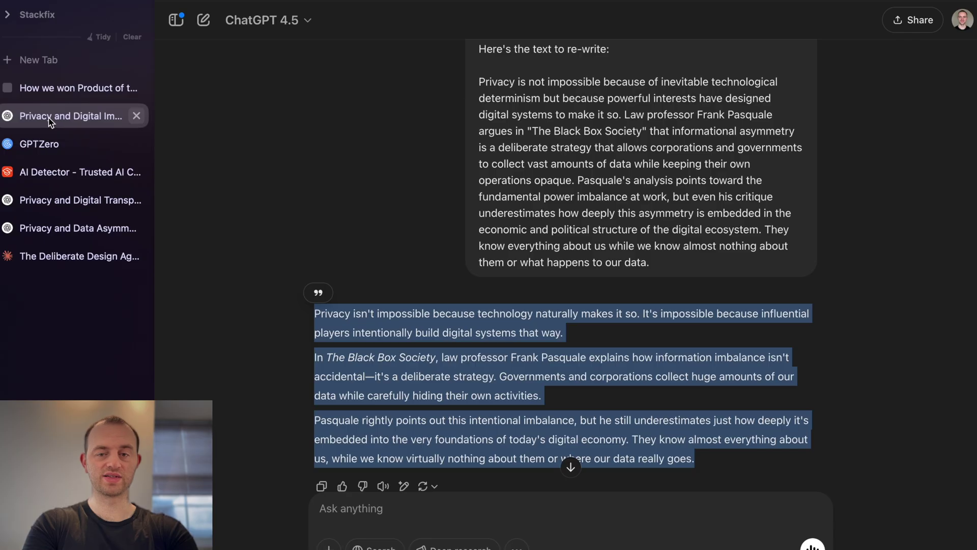
Paste the Iain M Banks story prompt into Claude, drop the leading quote, and read 'Beneath Scattered Stars'.
{"action": "left_click", "coordinate": [44, 89]}
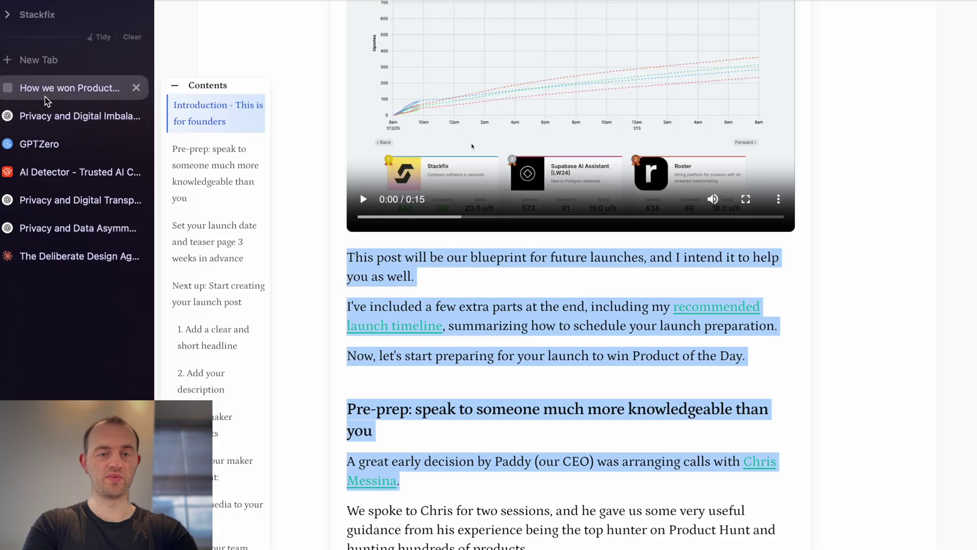
{"action": "left_click", "coordinate": [44, 116]}
{"action": "left_click", "coordinate": [36, 256]}
{"action": "type", "text": "\"Write the start of a thrilling sotry in the style of Iain M Banks. Make it highly creative.\""}
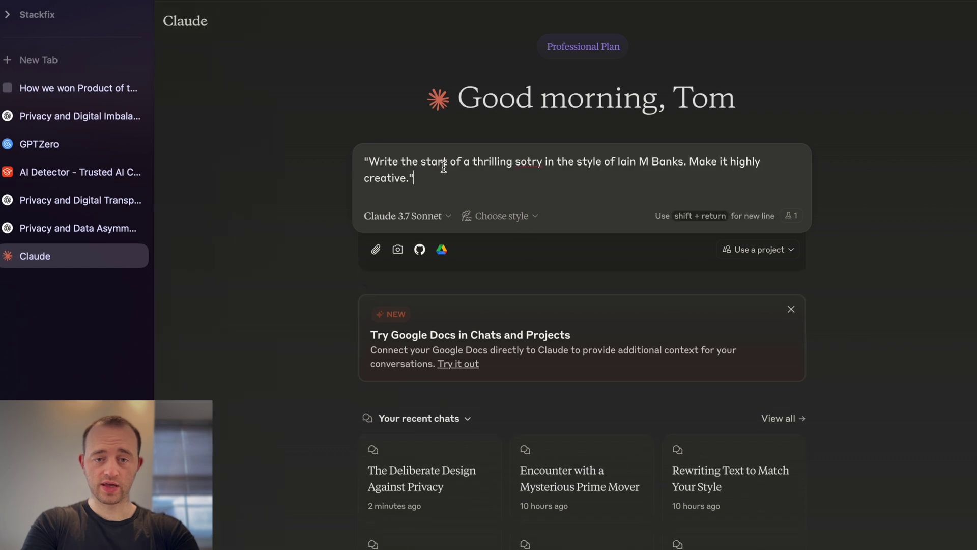
{"action": "left_click", "coordinate": [370, 164]}
{"action": "key", "text": "BackSpace"}
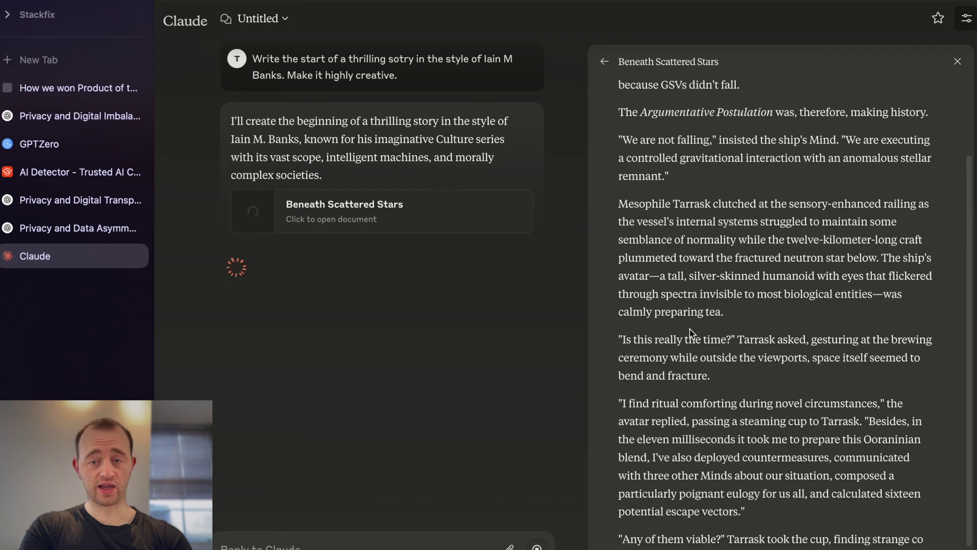
{"action": "scroll", "coordinate": [690, 330], "scroll_direction": "up", "scroll_amount": 10}
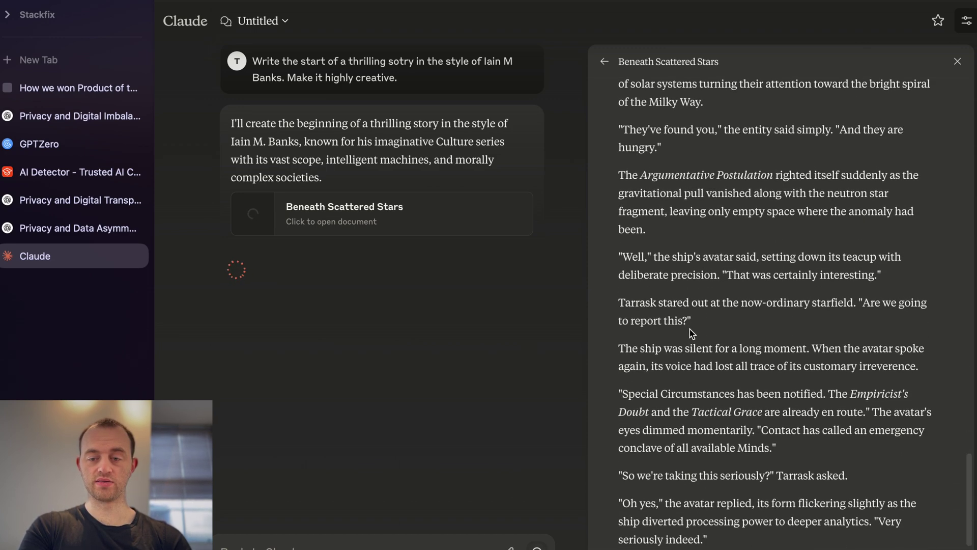
{"action": "scroll", "coordinate": [692, 333], "scroll_direction": "up", "scroll_amount": 10}
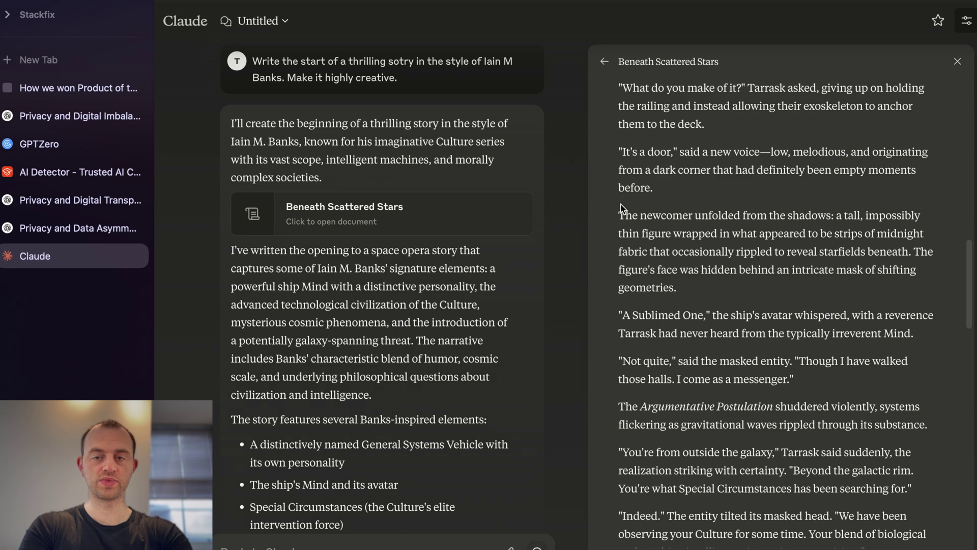
{"action": "scroll", "coordinate": [620, 209], "scroll_direction": "up", "scroll_amount": 10}
{"action": "key", "text": "ctrl+Tab"}
Replace GPTZero's text with the Claude story and scan it, getting 0% AI, confidently human.
{"action": "key", "text": "ctrl+a"}
{"action": "key", "text": "ctrl+v"}
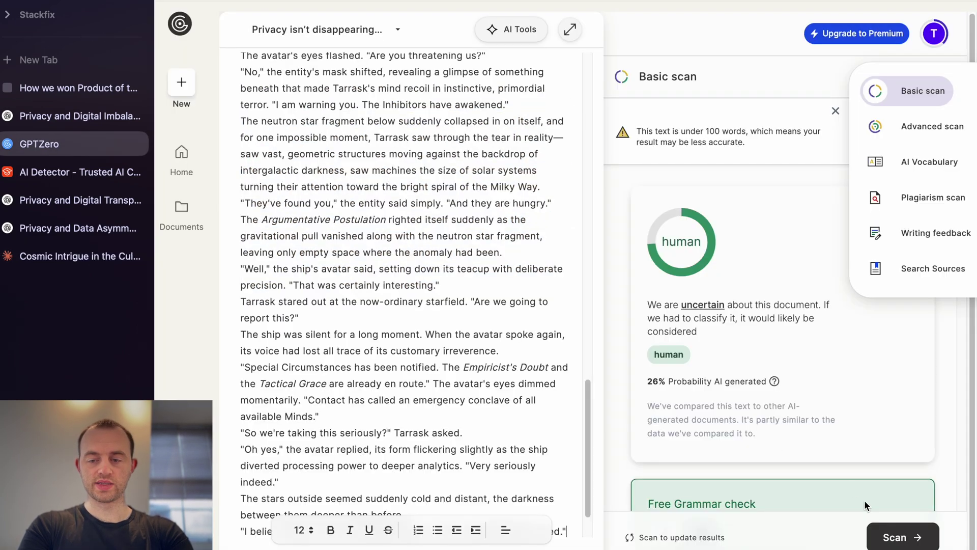
{"action": "left_click", "coordinate": [894, 539]}
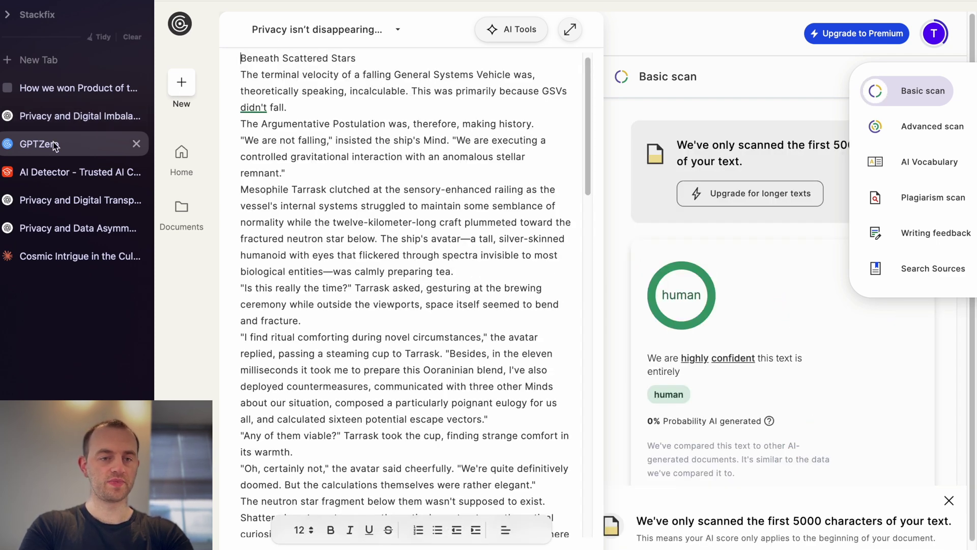
Replace the text in Scribbr's AI detector with the Claude story.
{"action": "left_click", "coordinate": [55, 173]}
{"action": "key", "text": "super+a"}
{"action": "key", "text": "super+v"}
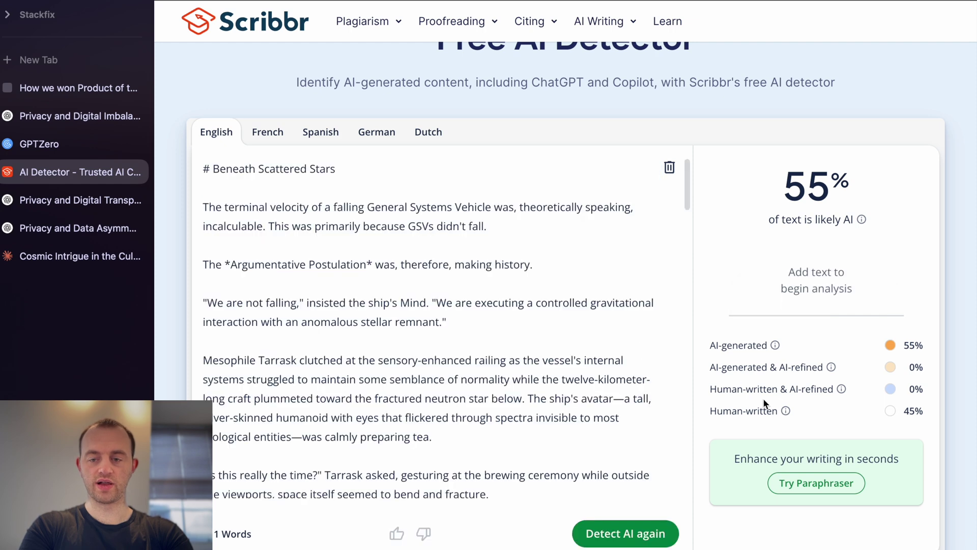